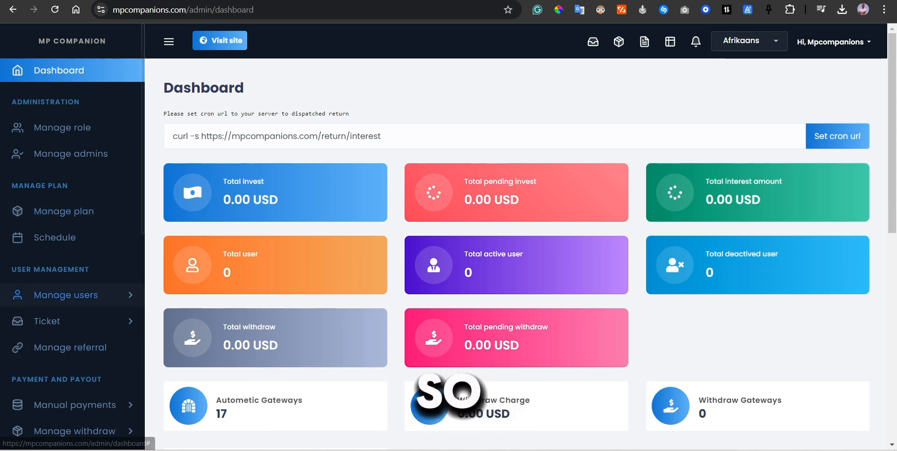
Step: Open the site's General settings page from the admin dashboard
scroll(70, 150, down, 2)
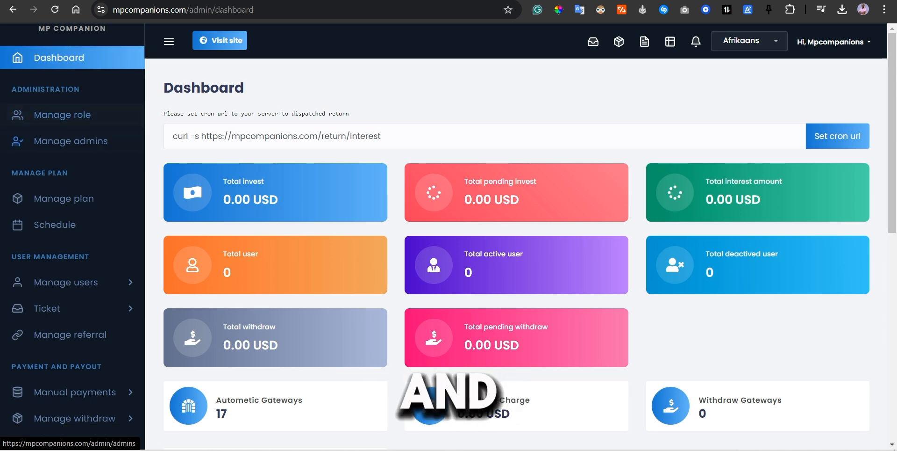
scroll(70, 140, down, 2)
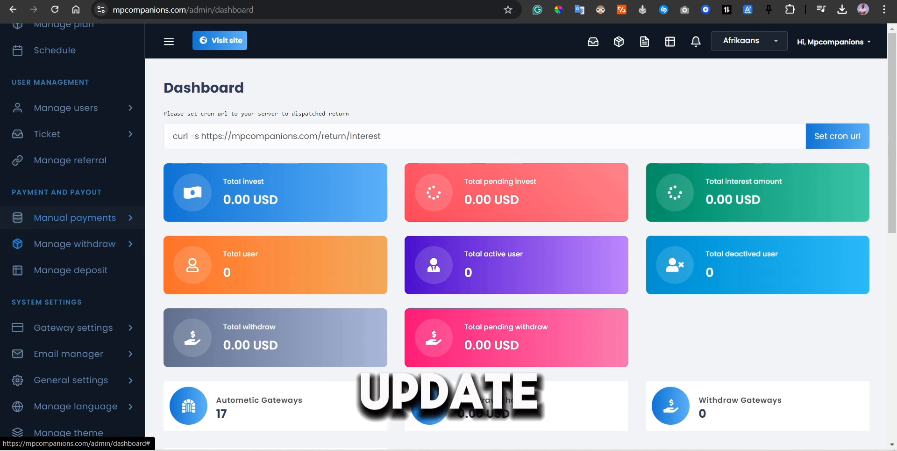
scroll(70, 210, down, 1)
scroll(70, 190, down, 1)
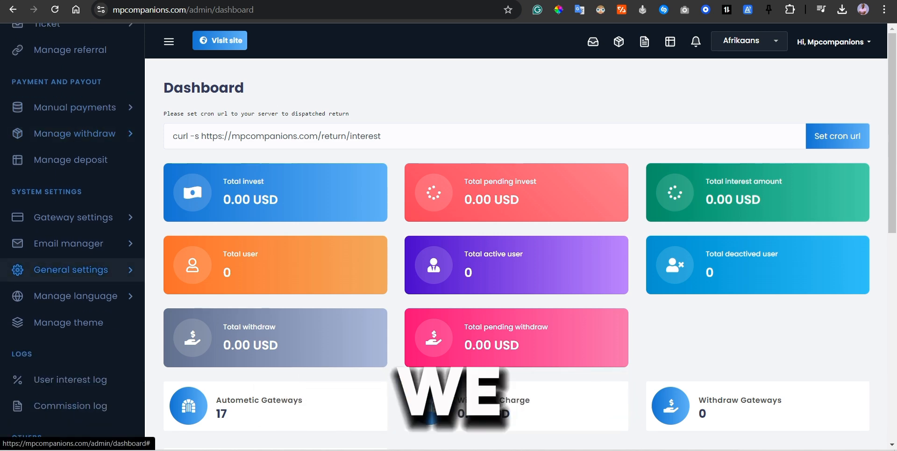
click(71, 270)
scroll(70, 233, down, 3)
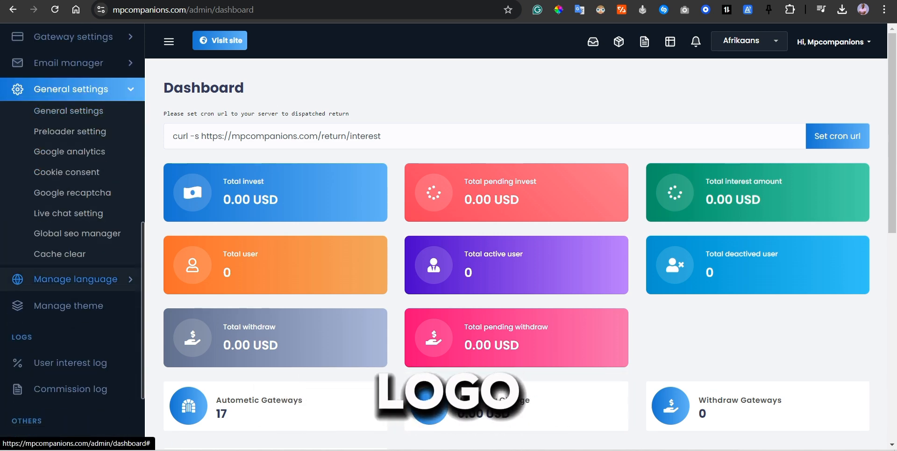
click(68, 111)
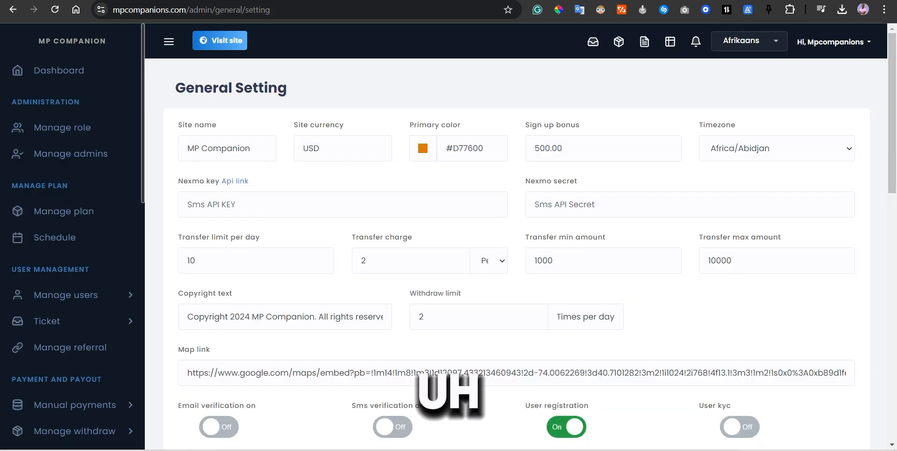
Step: Choose MP COMPANION.png from the downloads folder as the site's Logo image
scroll(516, 234, down, 8)
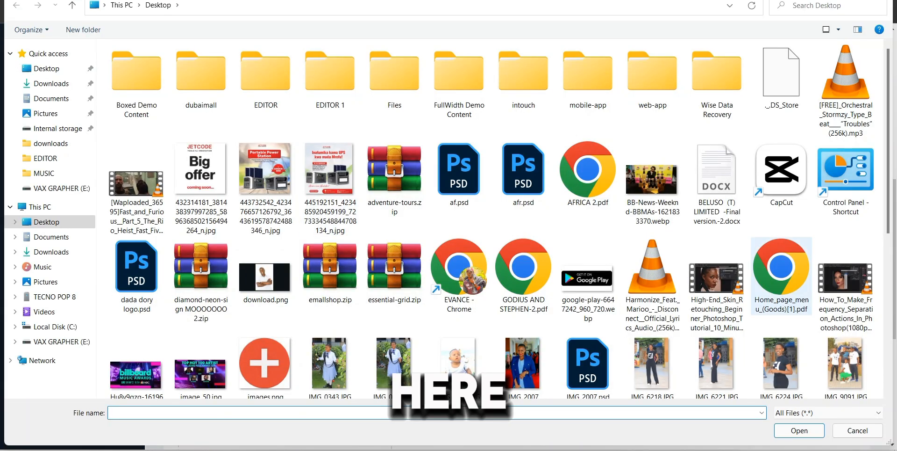
scroll(781, 276, down, 5)
scroll(781, 276, up, 5)
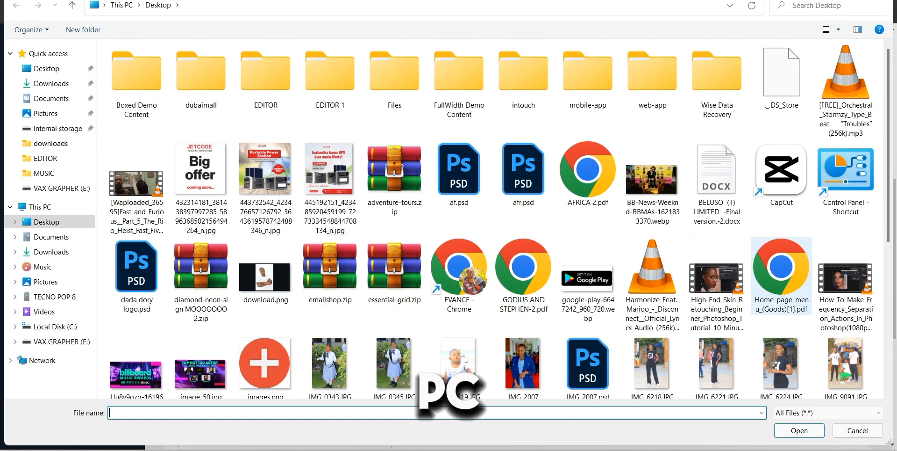
scroll(781, 276, down, 5)
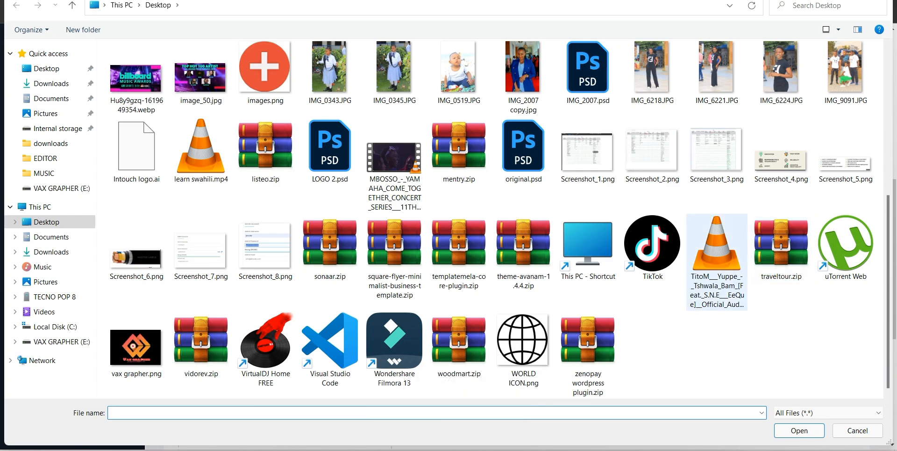
click(51, 143)
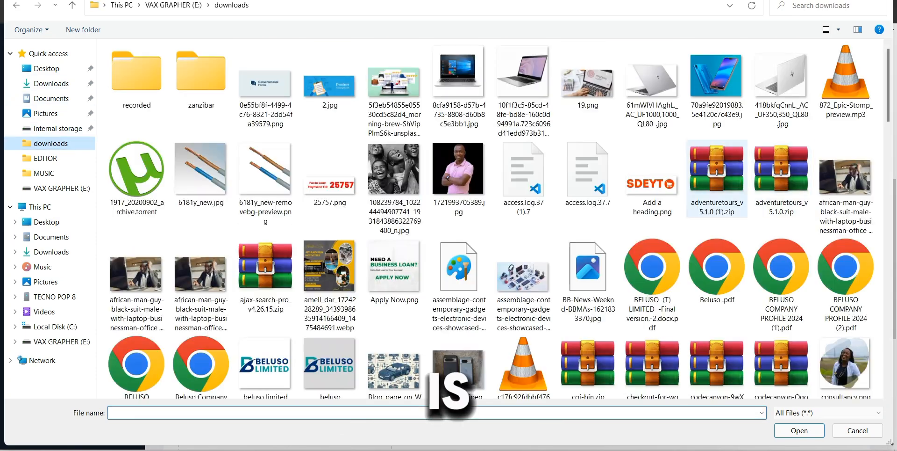
scroll(846, 247, down, 10)
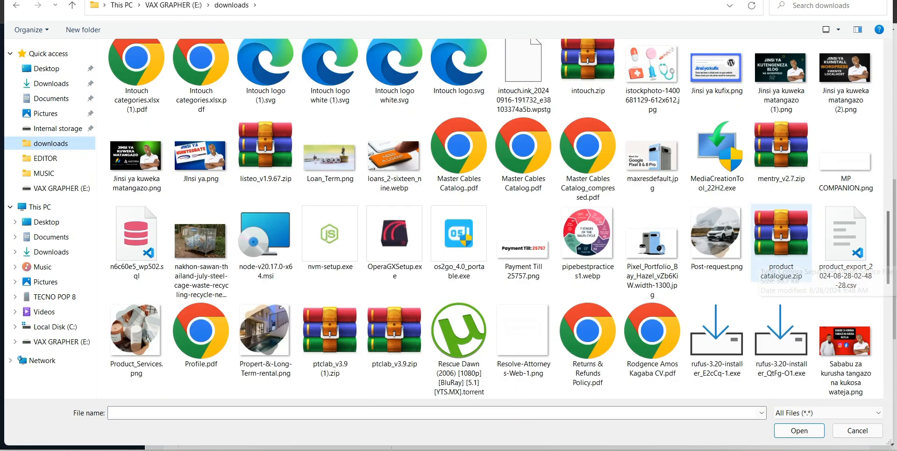
click(846, 161)
click(799, 430)
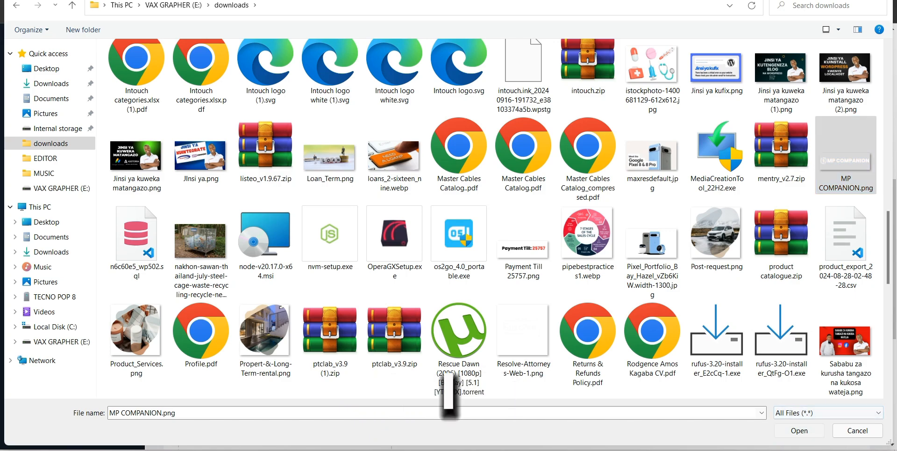
Step: Try to save the general settings with the newly chosen logo
scroll(421, 260, up, 8)
scroll(421, 260, down, 2)
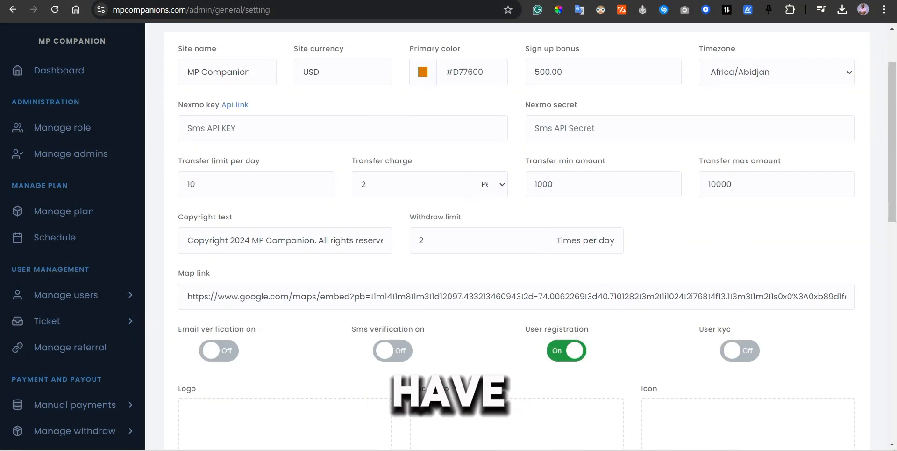
scroll(420, 260, up, 2)
scroll(449, 395, down, 15)
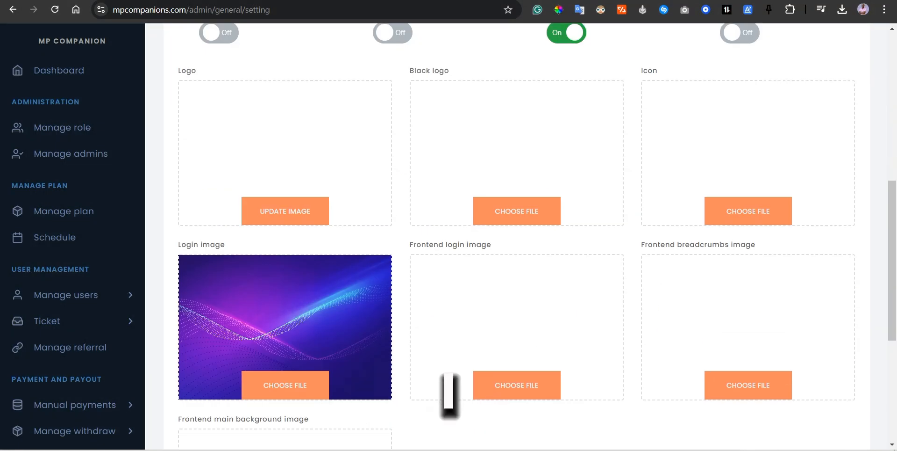
click(799, 367)
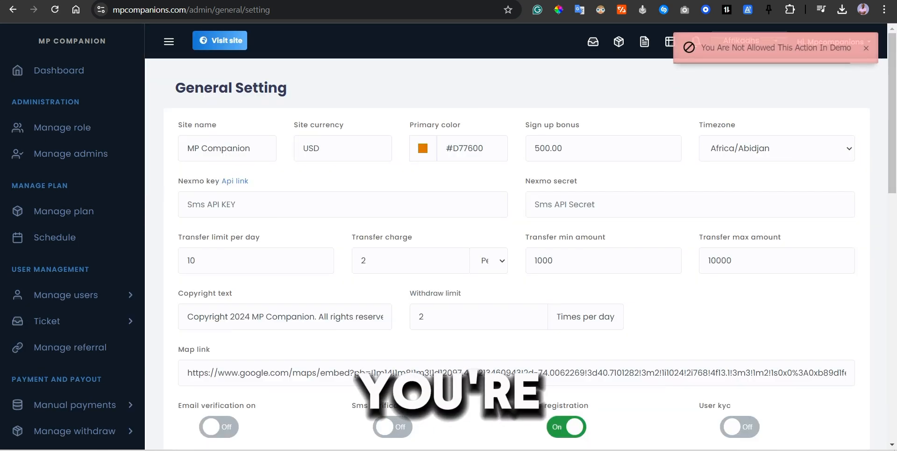
Step: Capture the page area around the demo restriction message, outline the message with a red rectangle, and discard the capture
key(Print)
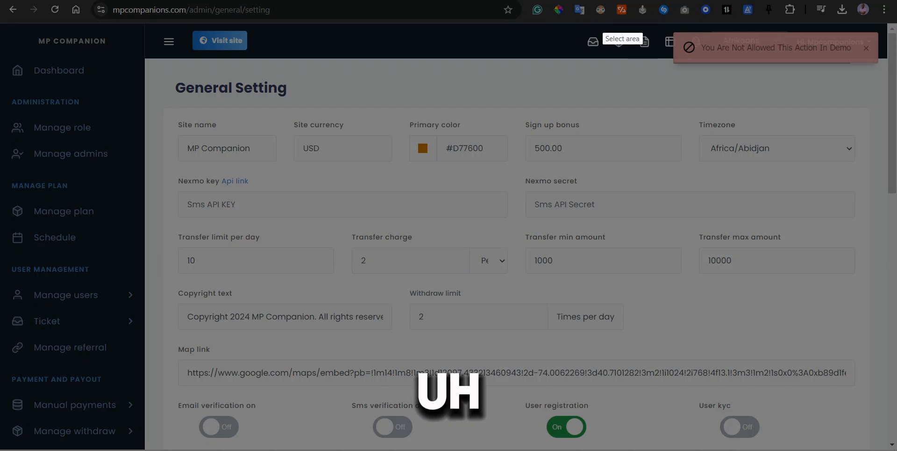
drag(589, 17, 896, 107)
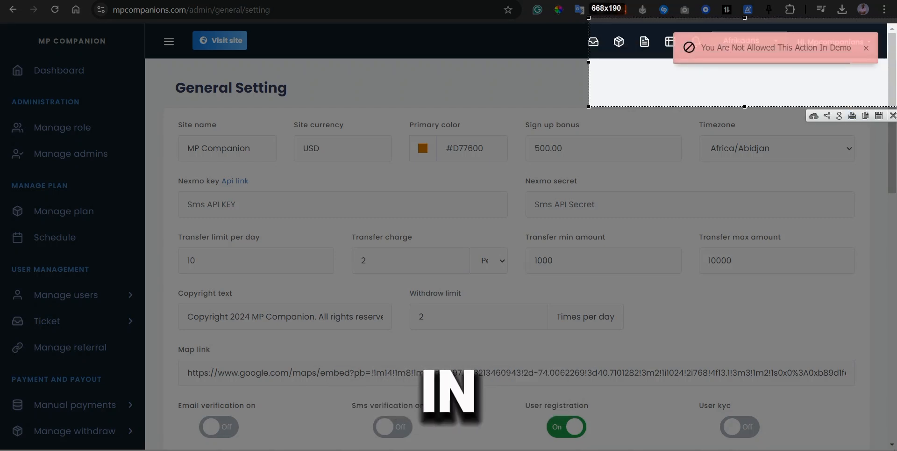
drag(748, 79, 736, 75)
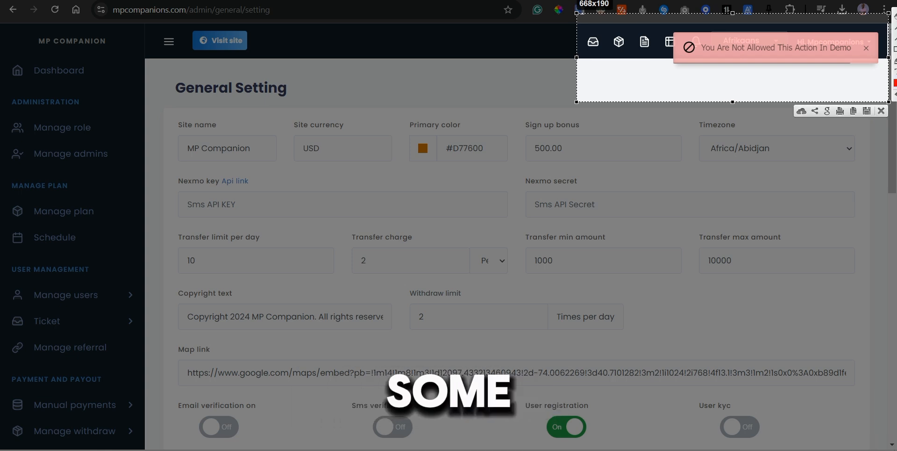
mouse_move(659, 26)
mouse_down()
mouse_move(704, 49)
mouse_move(884, 83)
mouse_up()
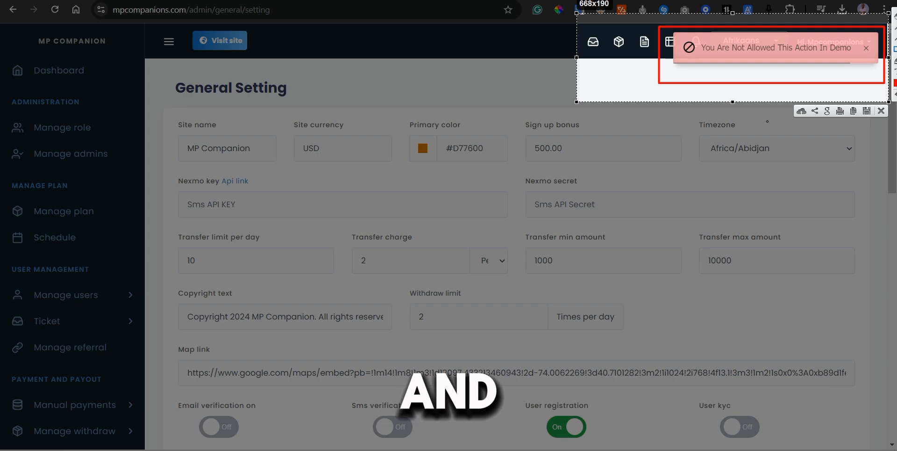
key(Escape)
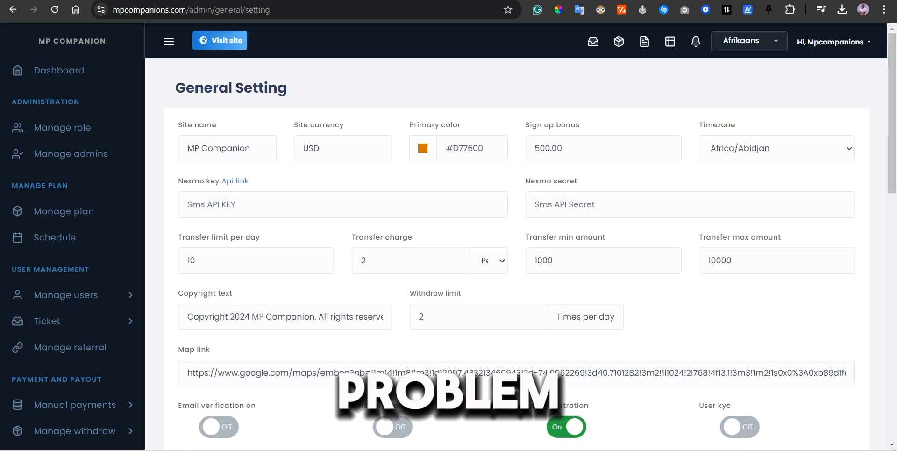
scroll(516, 231, down, 10)
scroll(516, 231, down, 3)
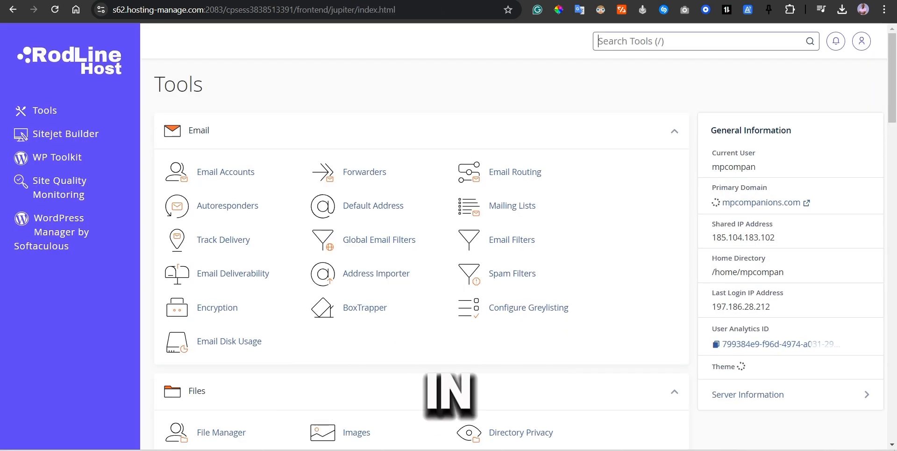
Step: Open the File Manager from the hosting account's cPanel tools
scroll(420, 233, down, 8)
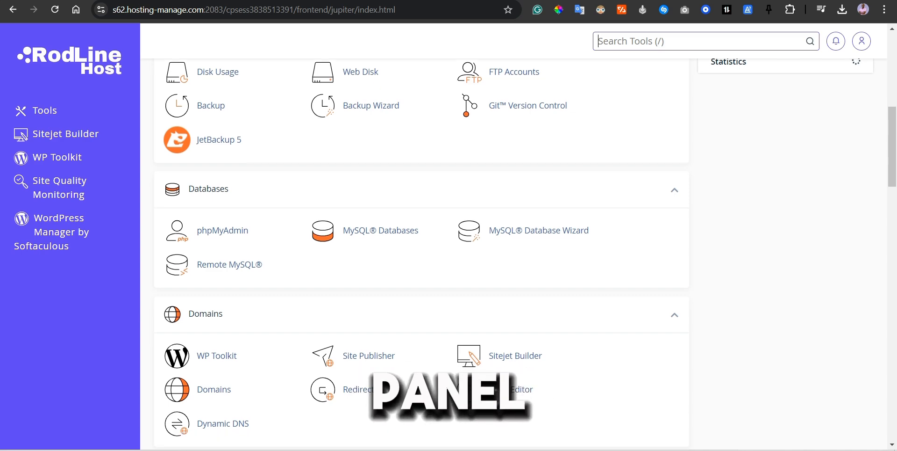
scroll(421, 252, down, 3)
scroll(421, 253, up, 5)
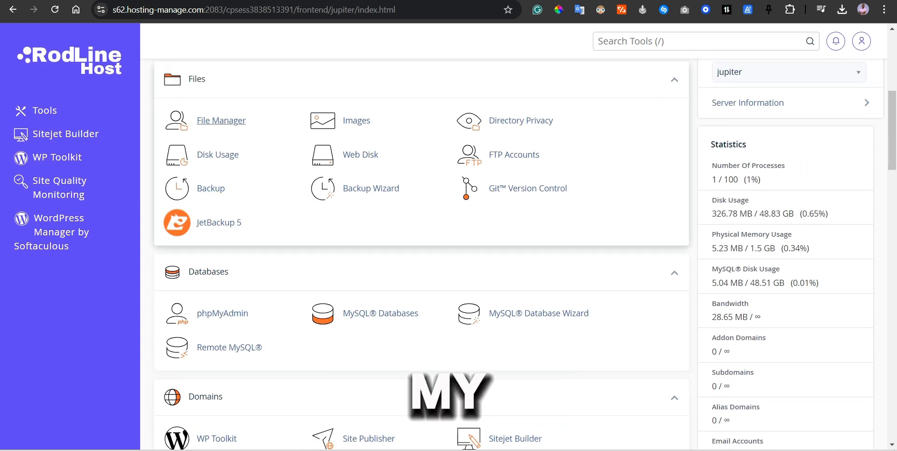
click(221, 120)
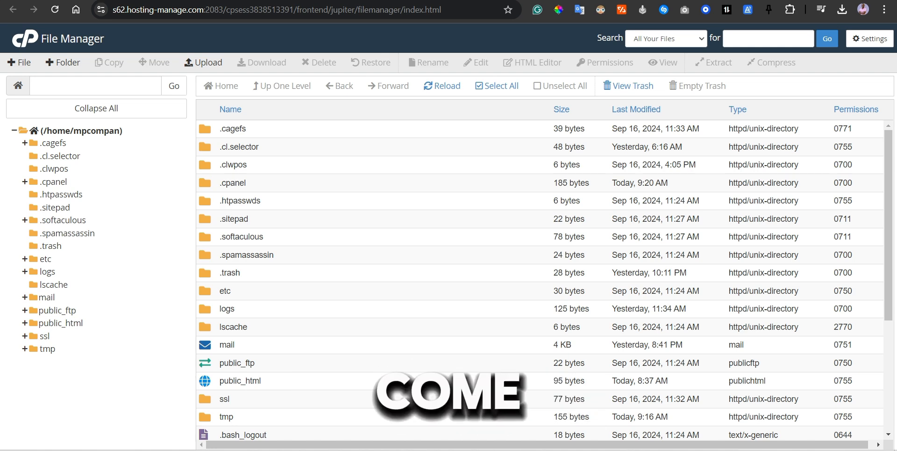
Step: Open the core folder inside public_html and look through its files
scroll(540, 281, down, 2)
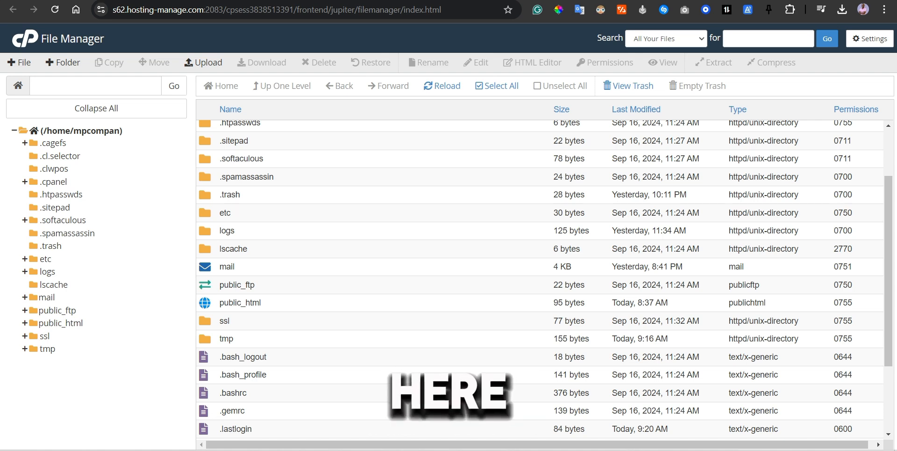
double_click(205, 302)
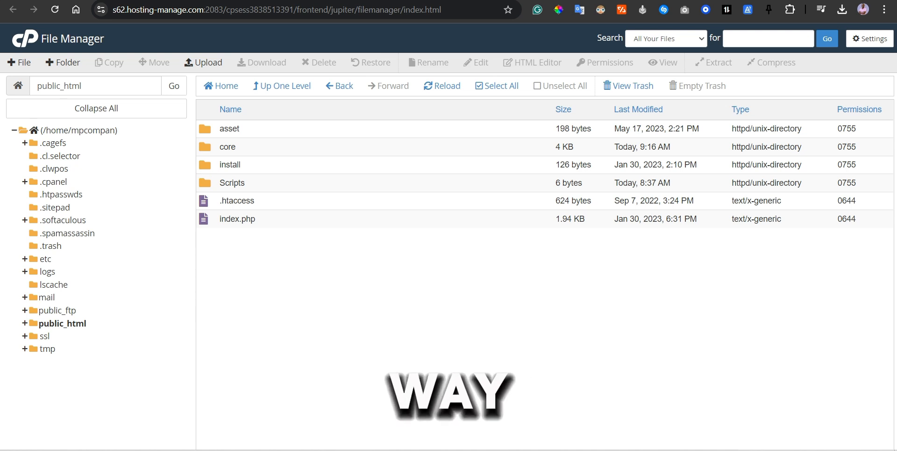
double_click(205, 147)
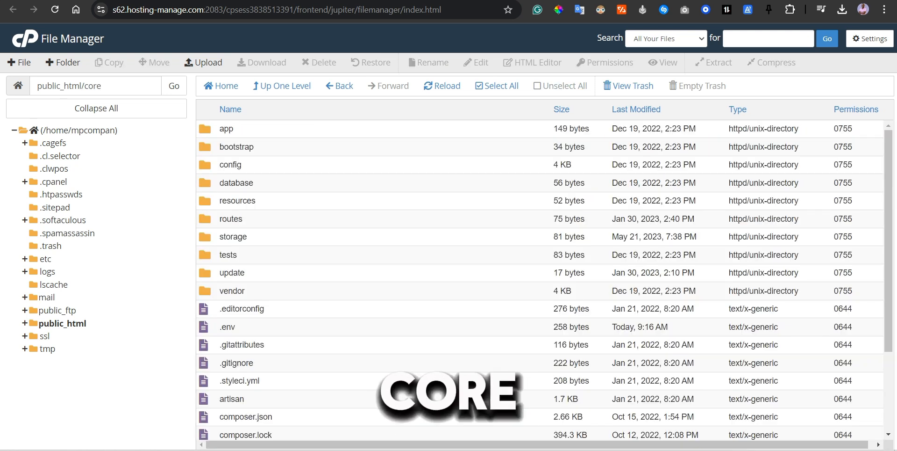
scroll(540, 279, down, 3)
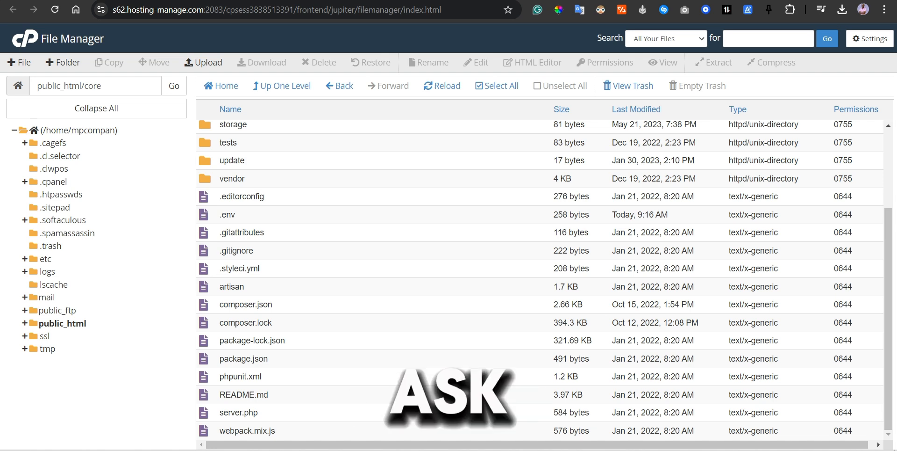
Step: Turn off Show Hidden Files (dotfiles) in the File Manager preferences, save, and look through the core folder's file list
click(870, 39)
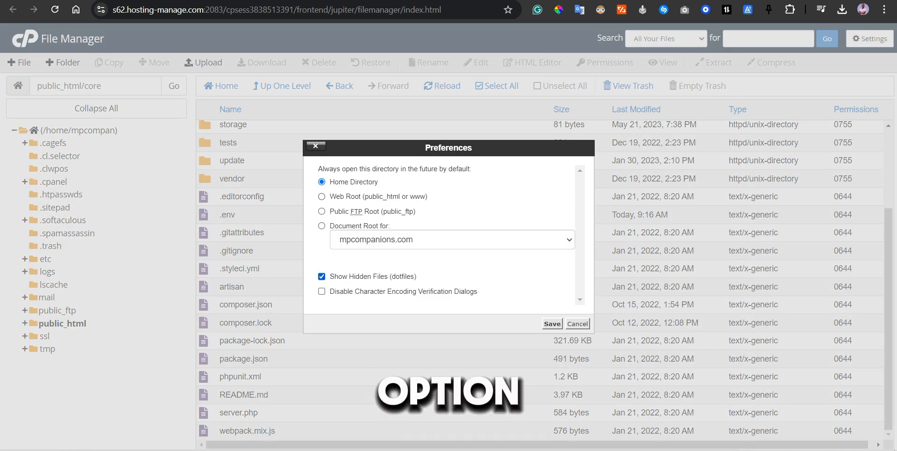
click(322, 276)
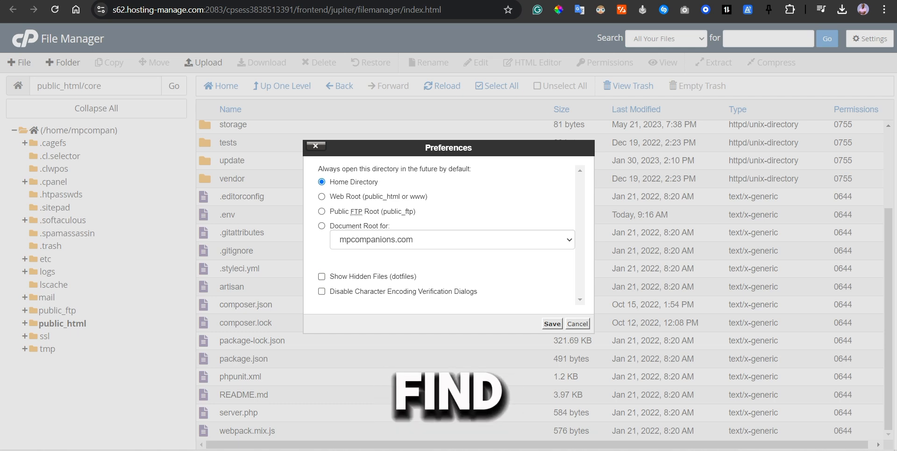
click(552, 324)
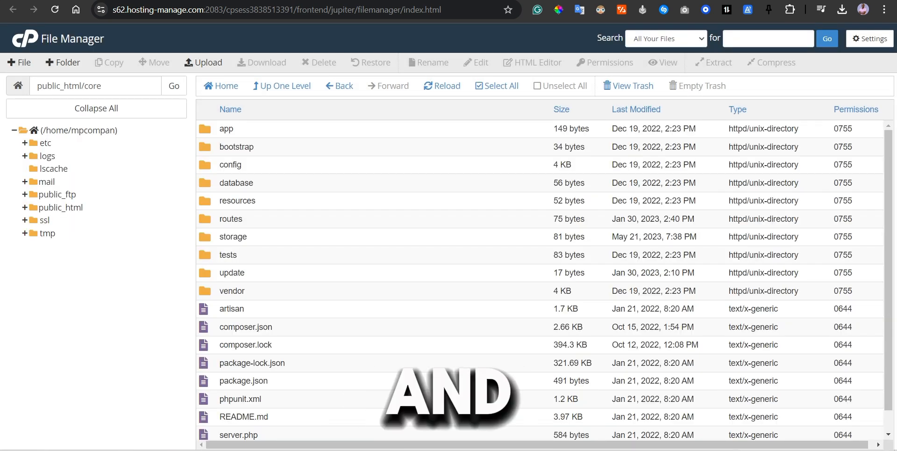
scroll(540, 279, down, 1)
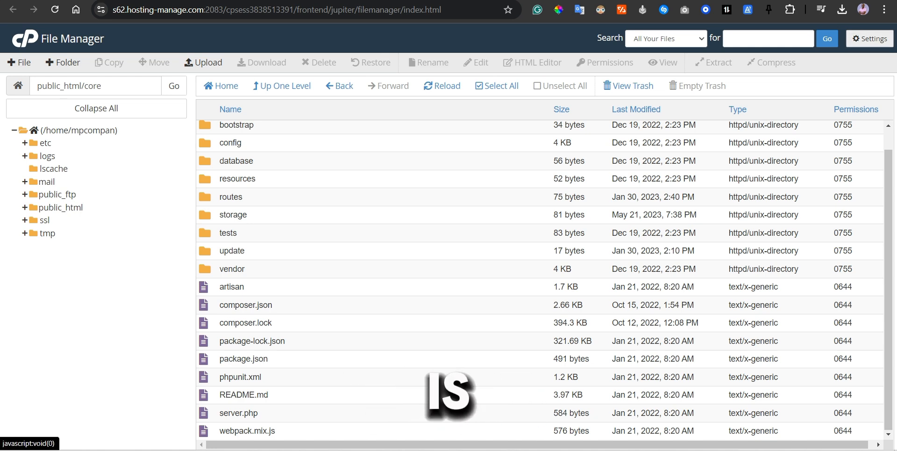
Step: Turn on Show Hidden Files (dotfiles) in the File Manager preferences and save
click(871, 38)
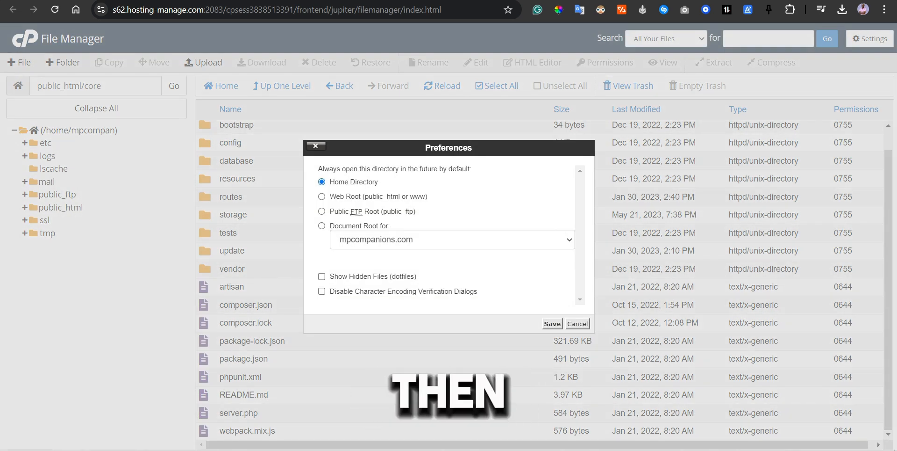
click(322, 276)
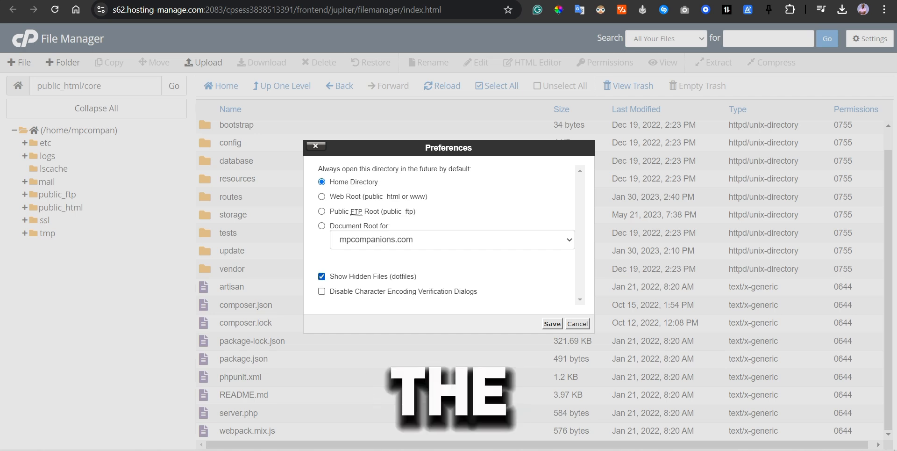
click(552, 323)
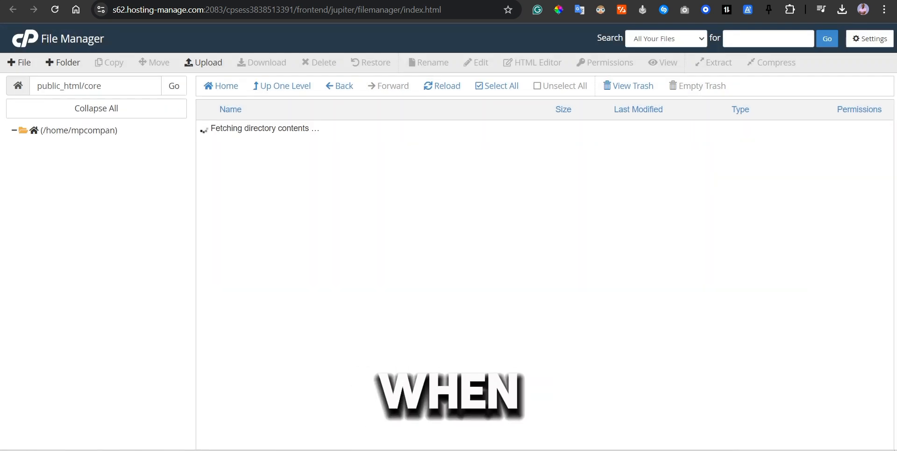
Step: Open the .env file from the core folder in the File Manager's editor, accepting the encoding dialog
click(263, 326)
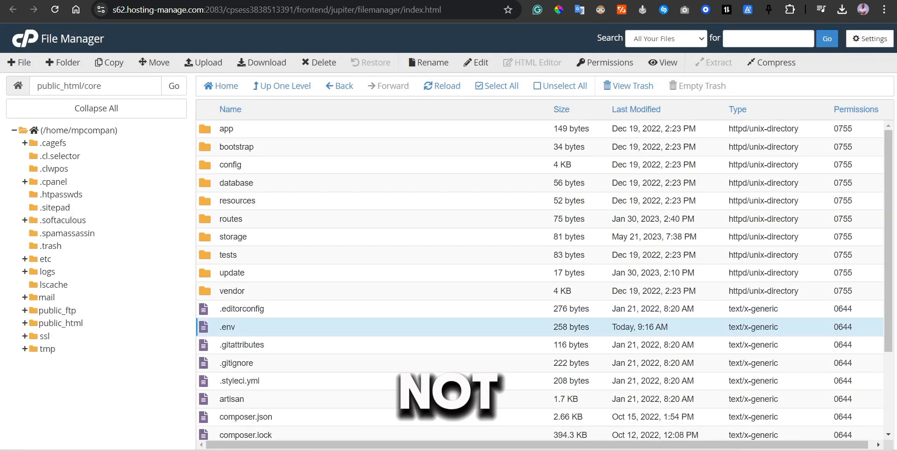
right_click(264, 327)
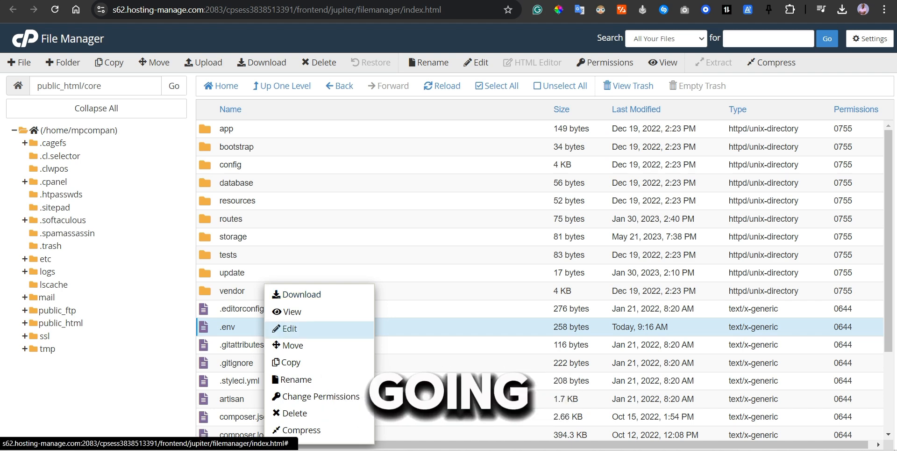
click(289, 328)
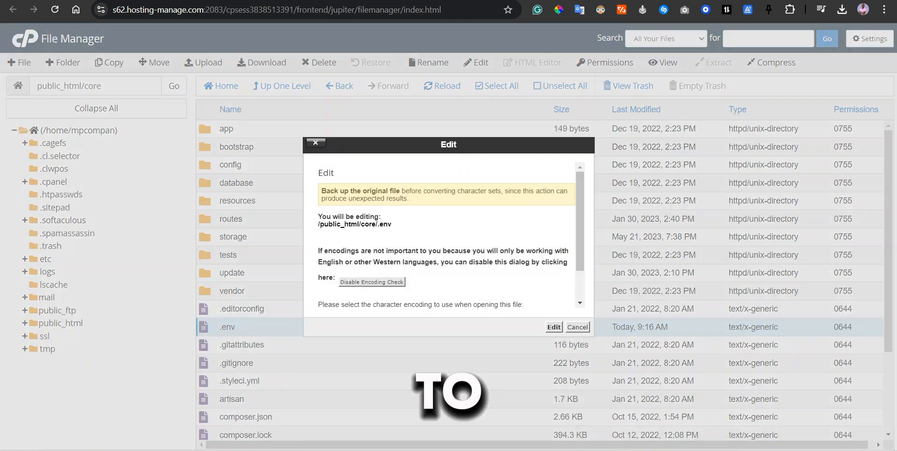
scroll(451, 234, down, 2)
click(554, 327)
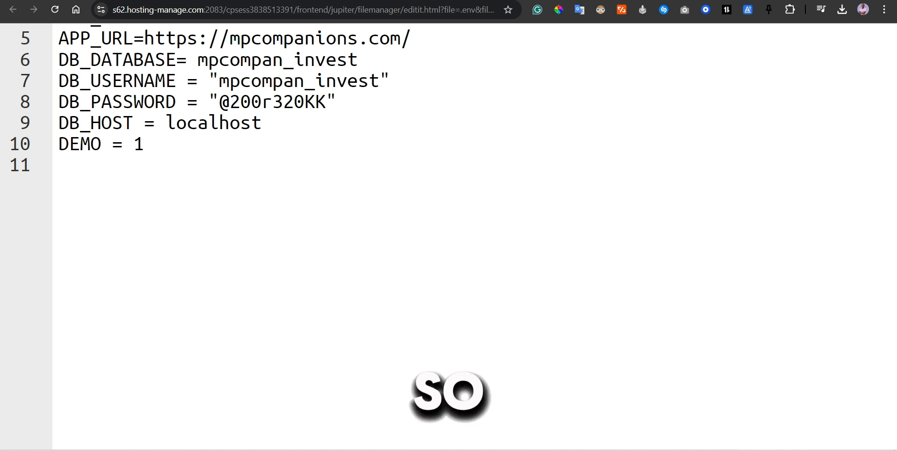
Step: Set the DEMO value in the .env file to 0 and save the changes
click(147, 143)
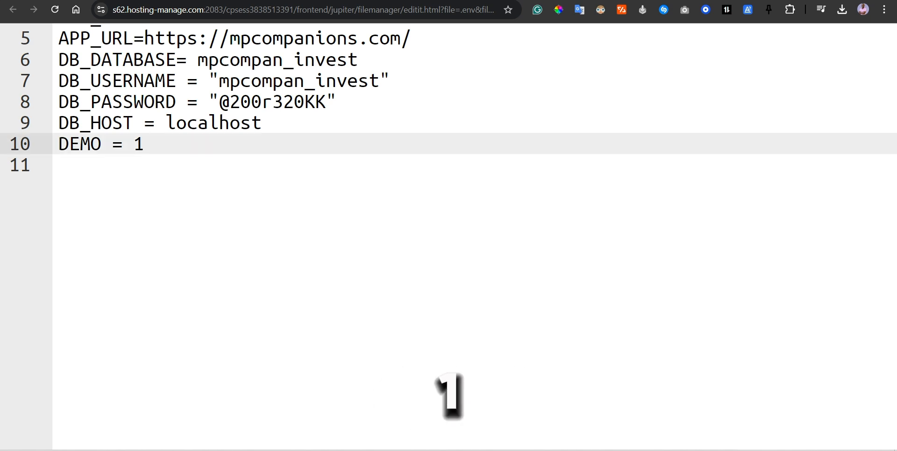
text(0)
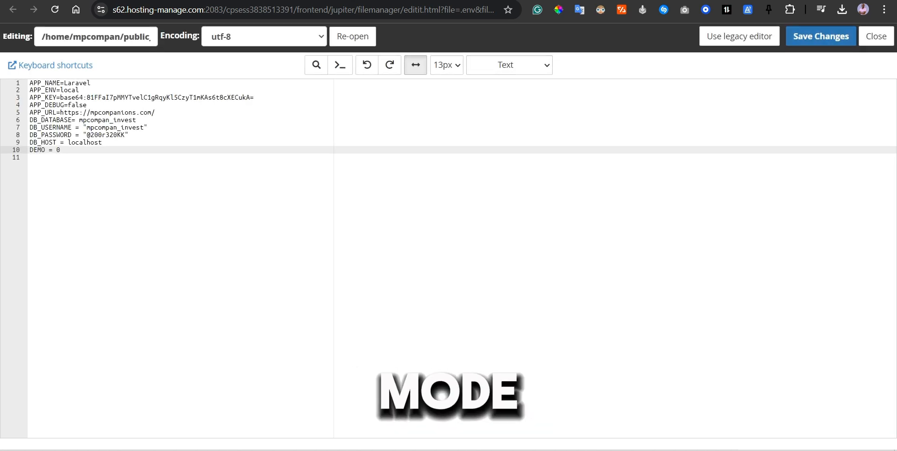
click(821, 36)
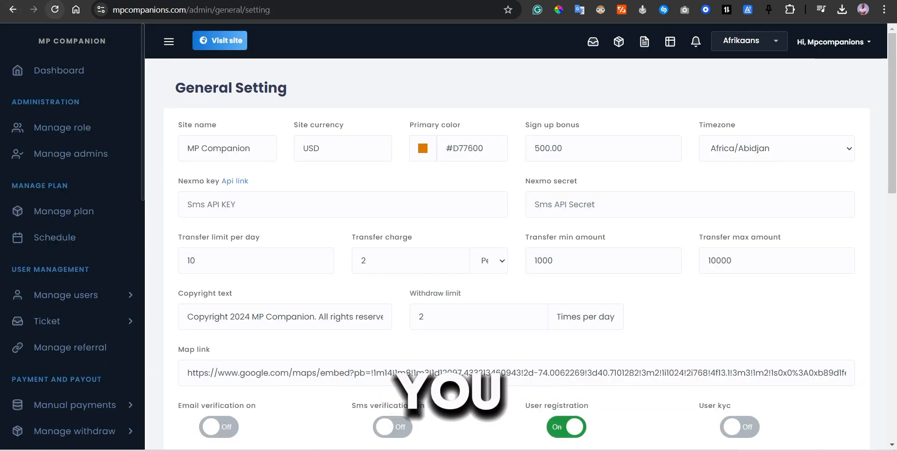
Step: Switch to the MP Companion admin site, reload its General Setting page and go to the image upload fields
click(55, 10)
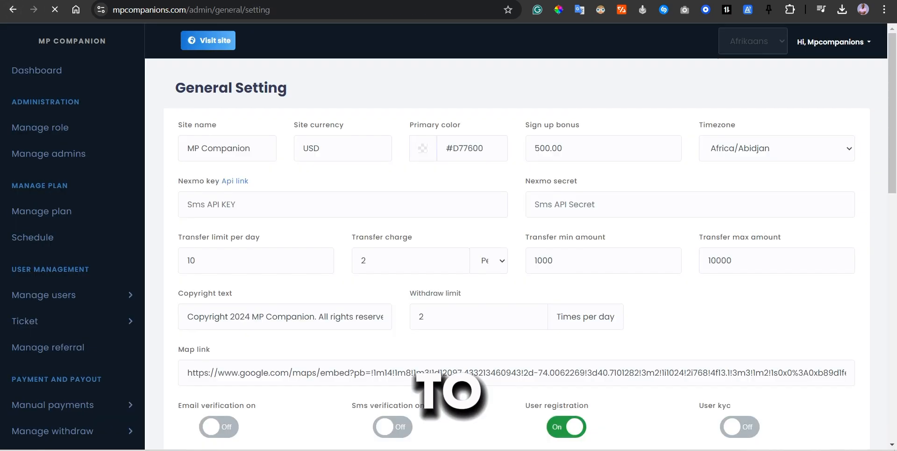
scroll(517, 236, down, 10)
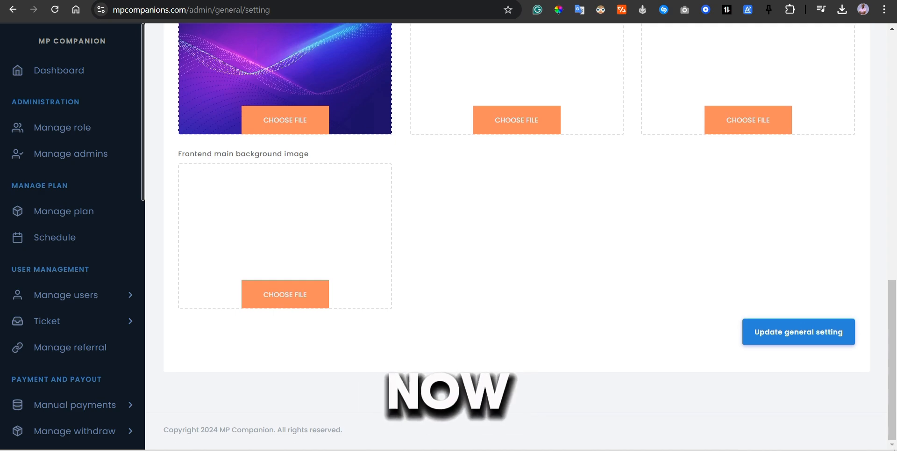
scroll(516, 236, up, 5)
scroll(516, 236, up, 1)
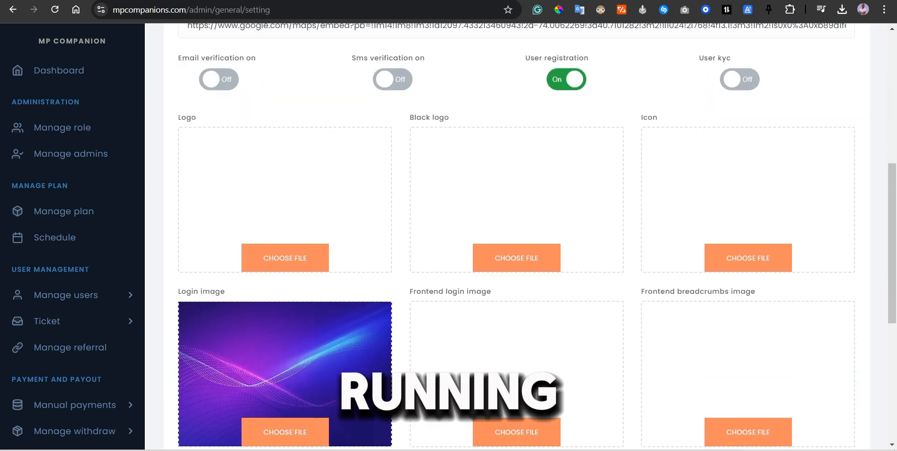
Step: Choose MP COMPANION.png from the downloads folder as the Logo image and update the general settings
click(748, 258)
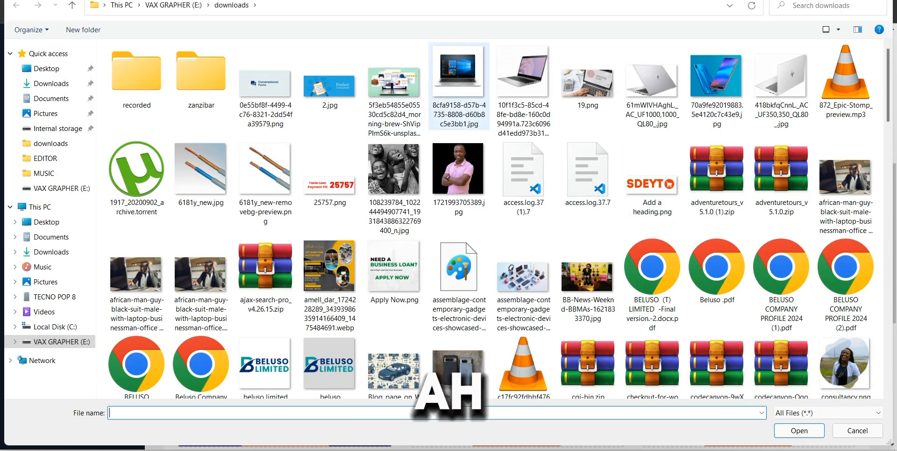
scroll(781, 233, down, 5)
scroll(781, 233, down, 5)
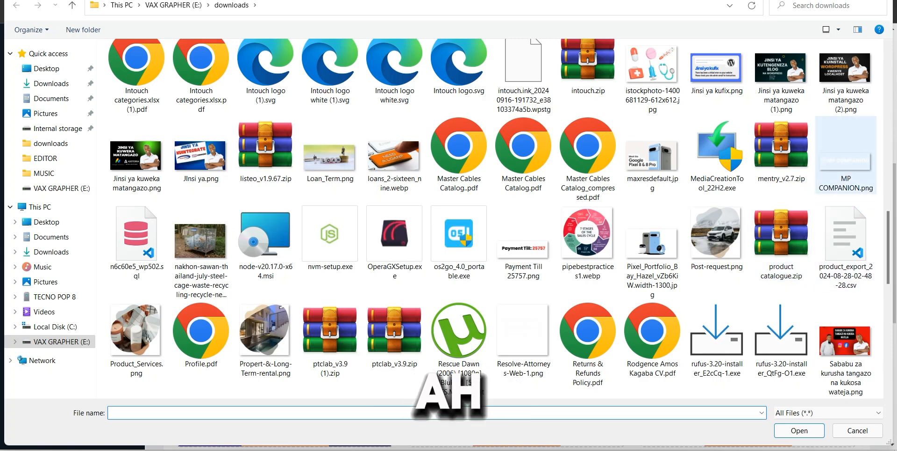
click(846, 159)
click(799, 430)
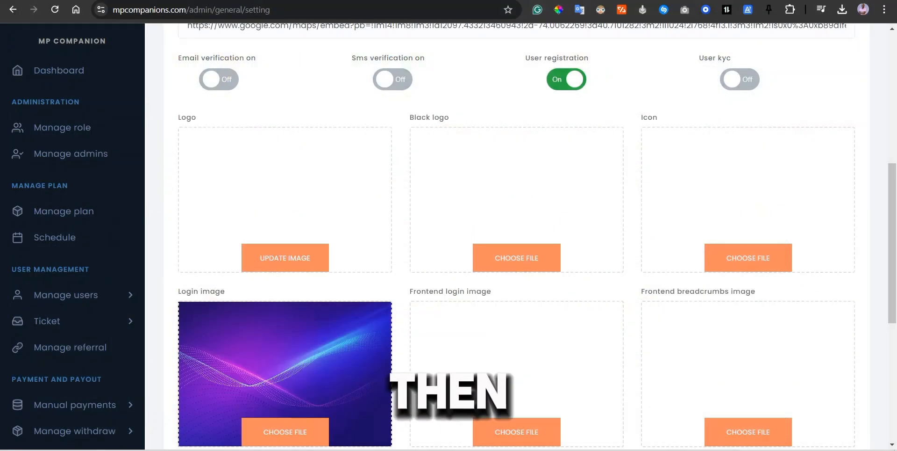
scroll(517, 236, down, 7)
click(799, 332)
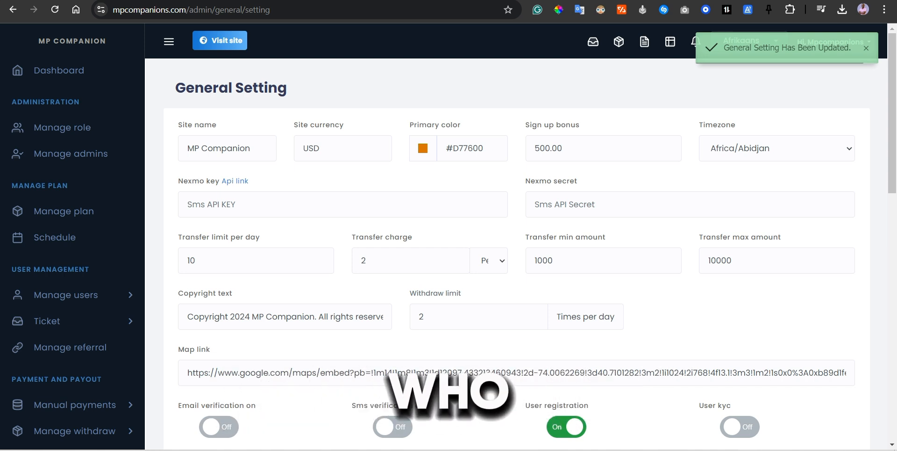
Step: Search Google for rodline.shop in a new browser tab
key(ctrl+t)
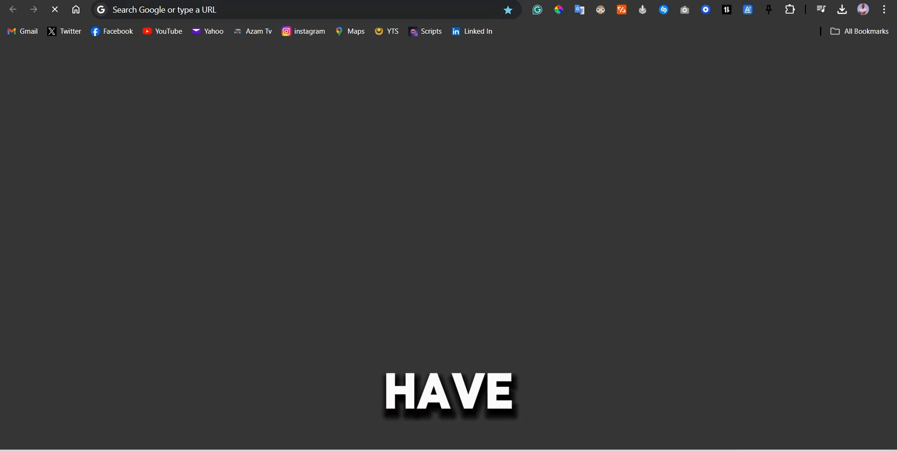
text(rodlinehost.com)
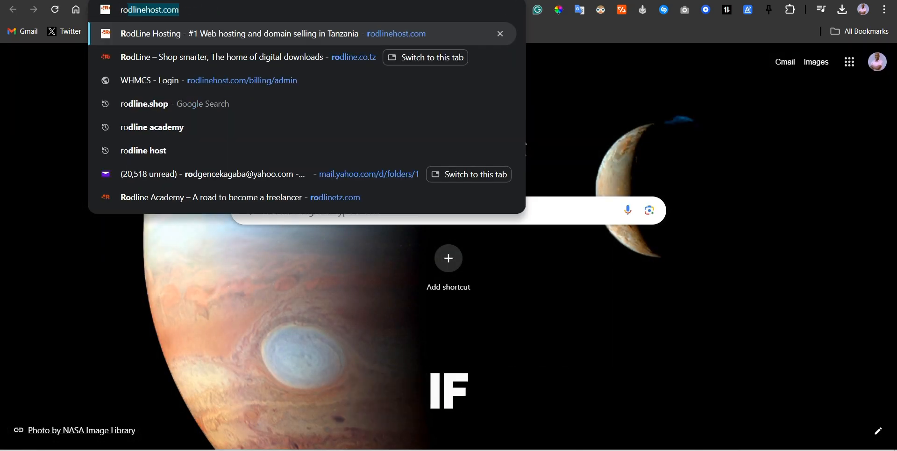
key(Down)
key(Down)
key(Down)
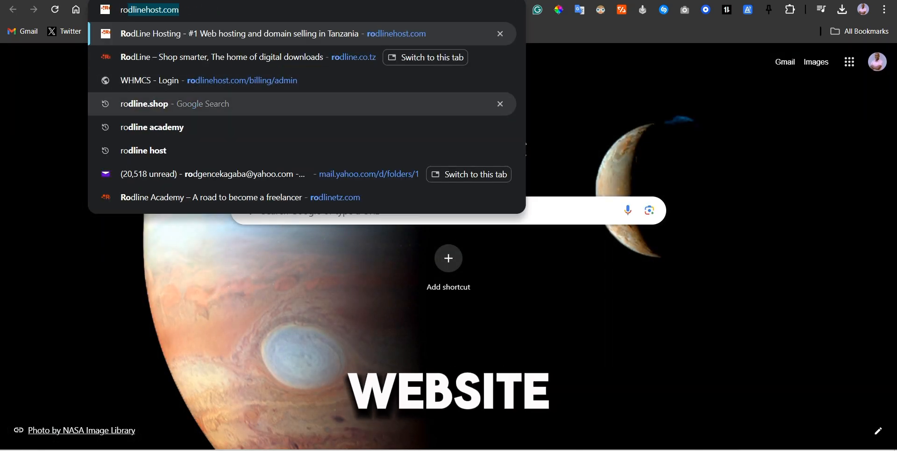
key(Return)
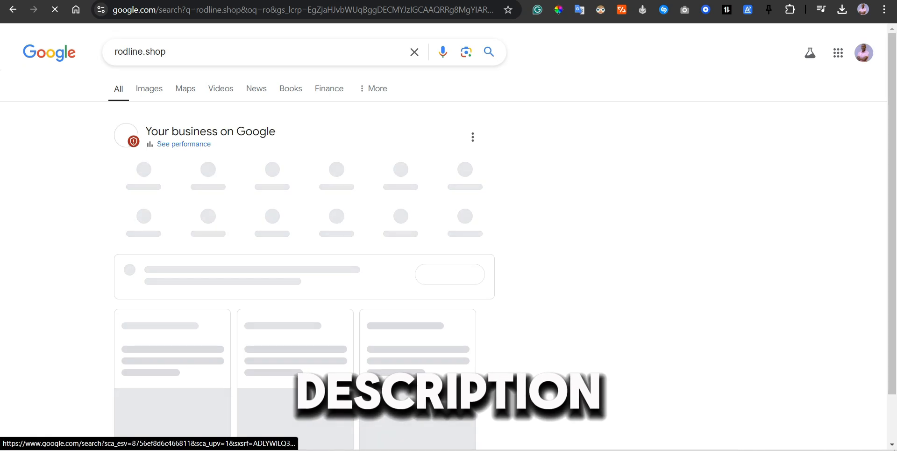
Step: Open the rodline.shop website from the Google search results
scroll(449, 234, down, 2)
scroll(448, 234, down, 5)
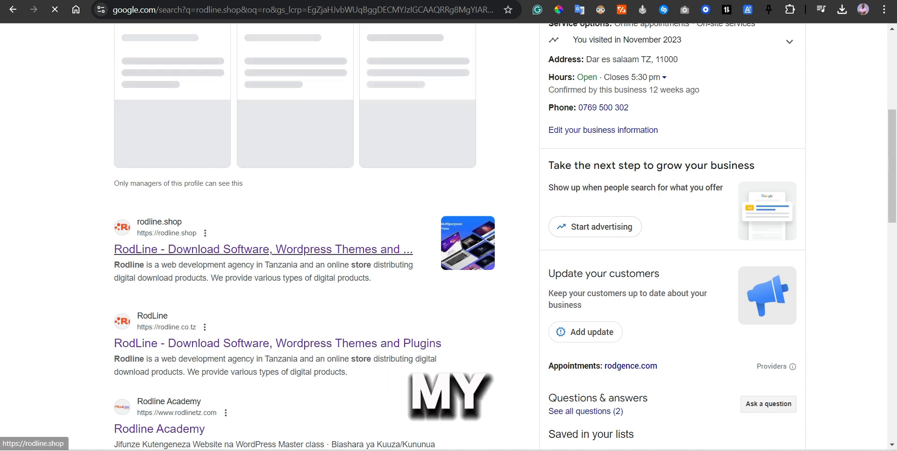
click(264, 249)
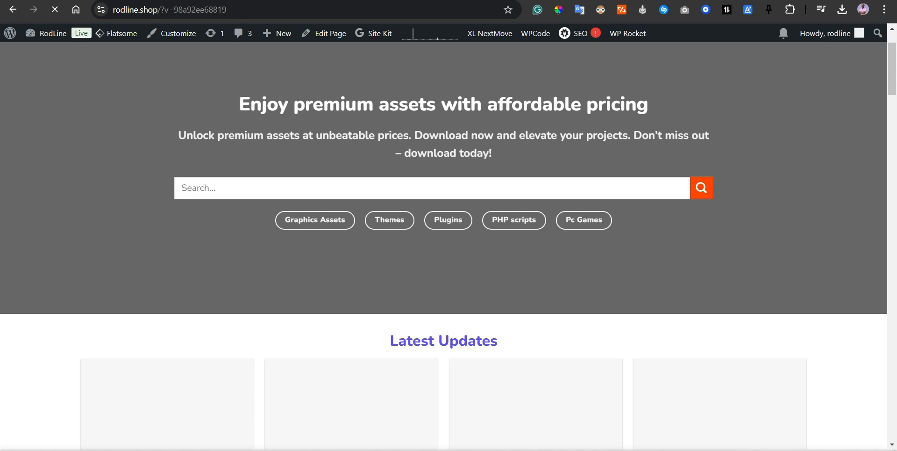
Step: Look through the product sections on the RodLine home page and open the PHP Scripts category
scroll(444, 234, down, 3)
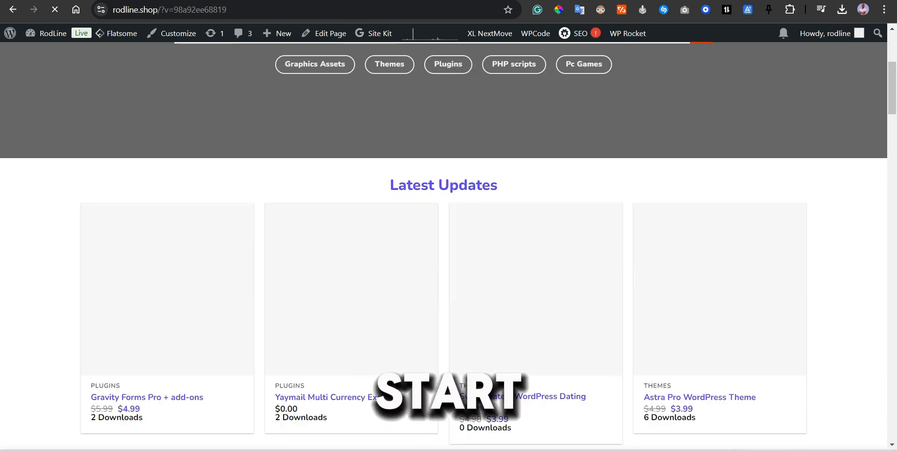
scroll(444, 233, up, 2)
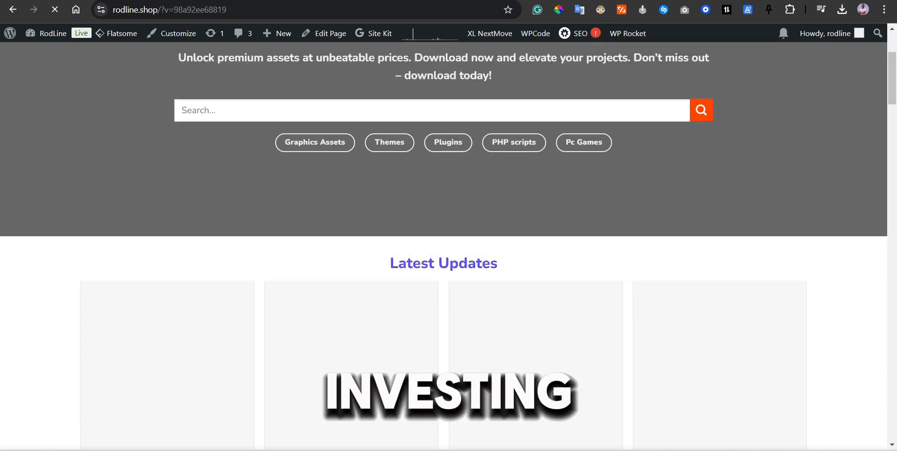
scroll(514, 142, down, 1)
scroll(444, 234, down, 4)
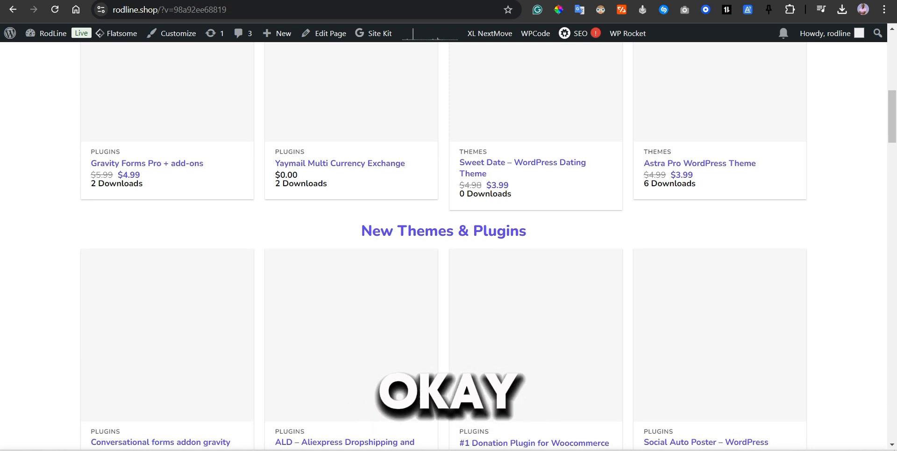
scroll(167, 163, up, 4)
scroll(445, 233, up, 3)
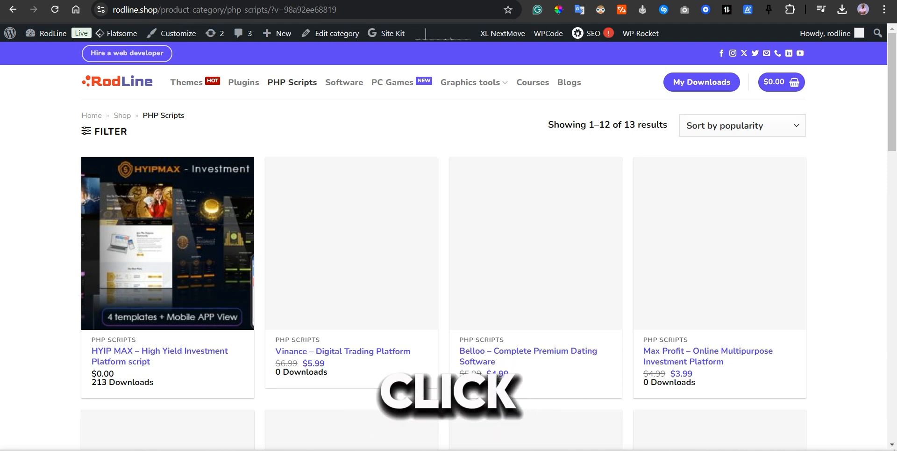
Step: Open the HYIP MAX – High Yield Investment Platform script product page and highlight its price
scroll(168, 210, down, 2)
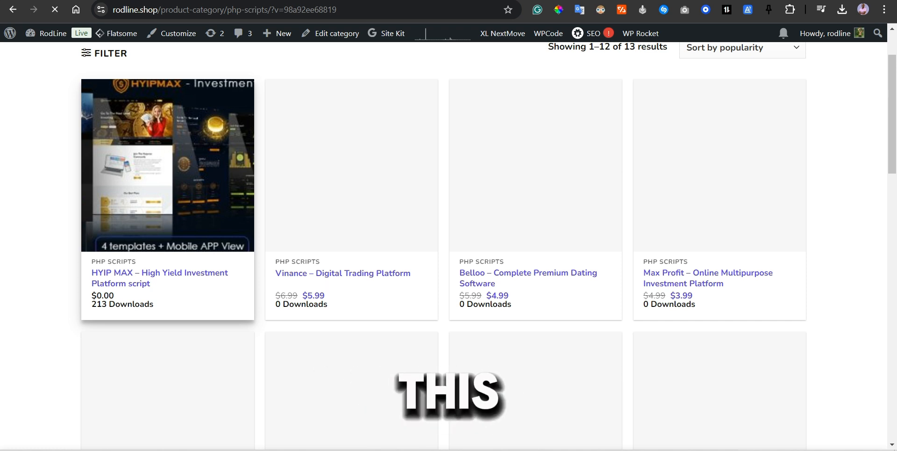
mouse_move(116, 33)
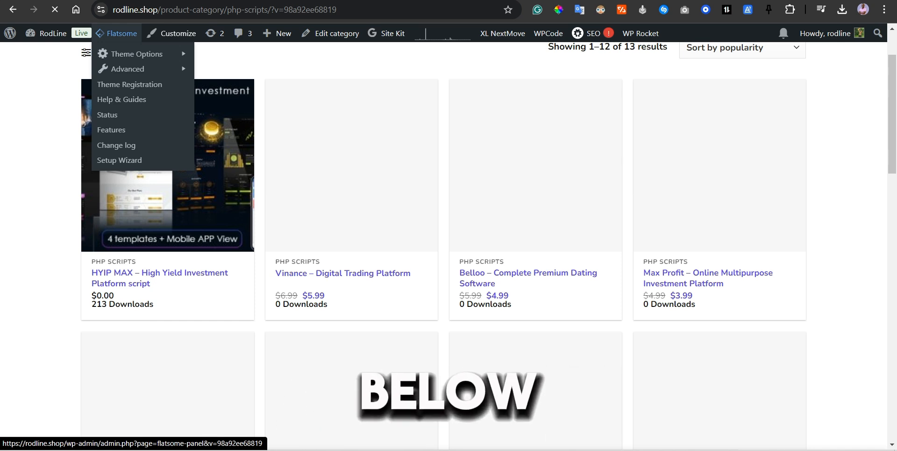
click(178, 187)
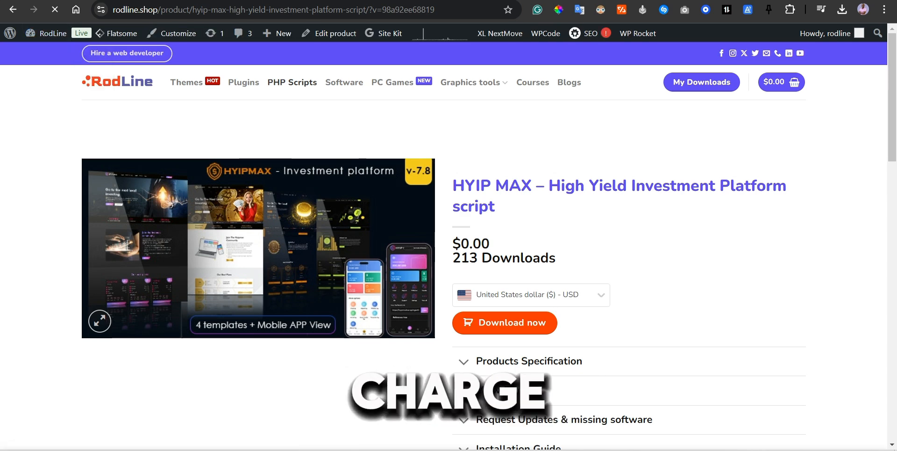
drag(491, 243, 453, 244)
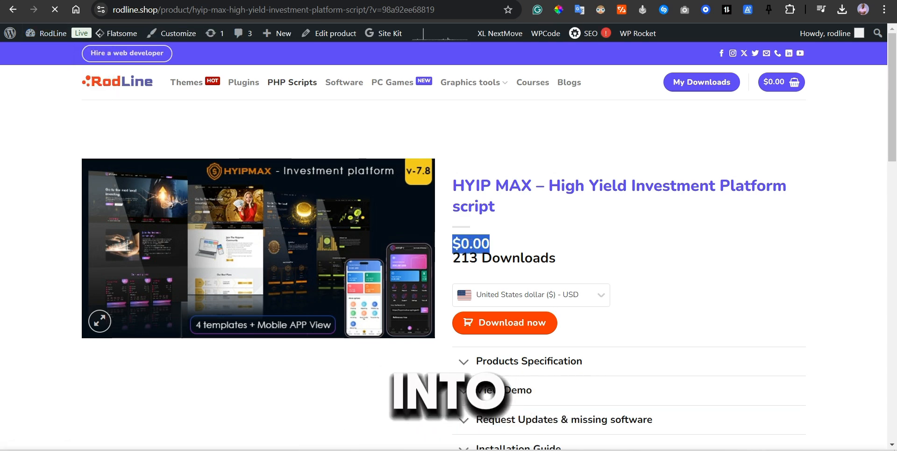